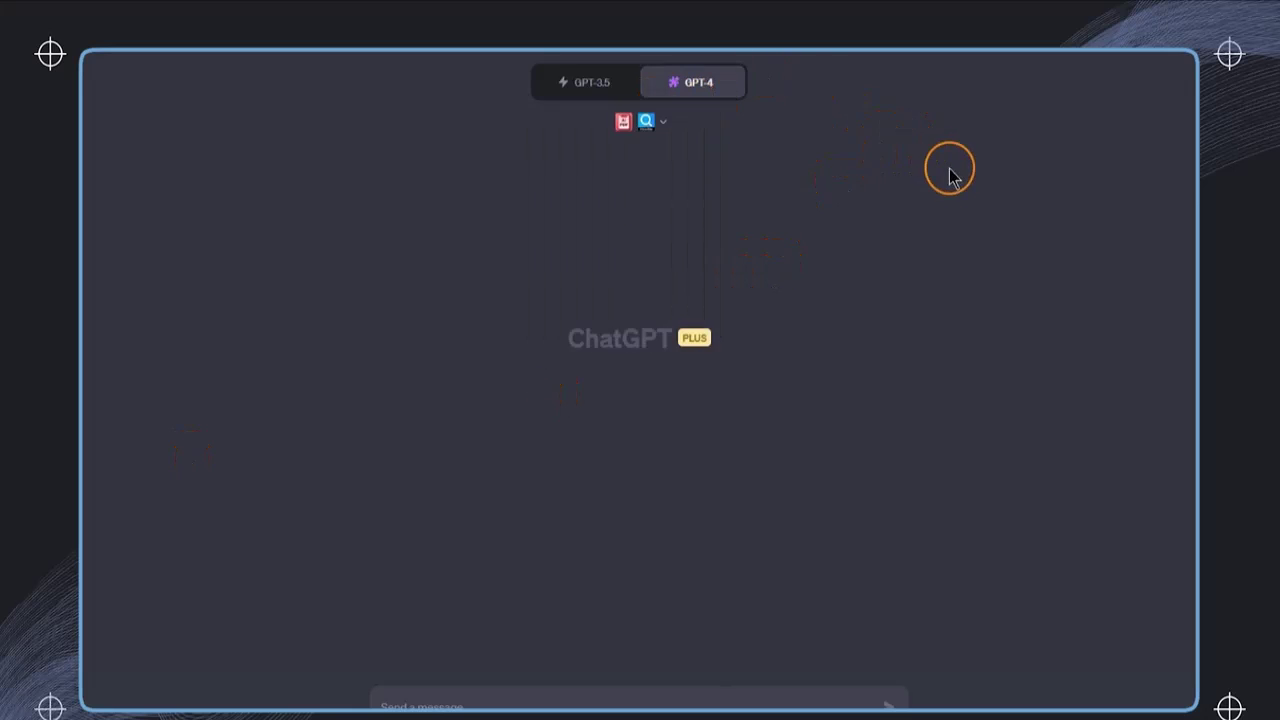
Find the SceneXplain plugin in the plugin store by searching for "scene", install it, and close the store
mouse_move(690, 78)
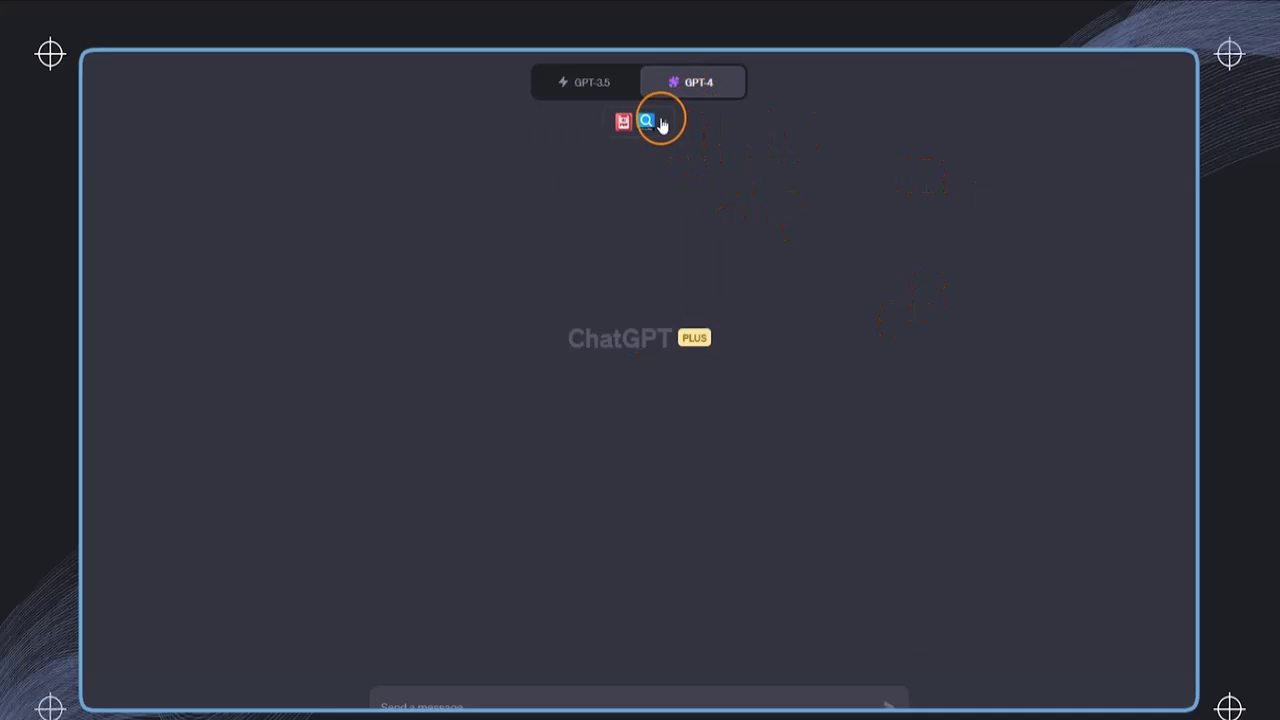
left_click(662, 124)
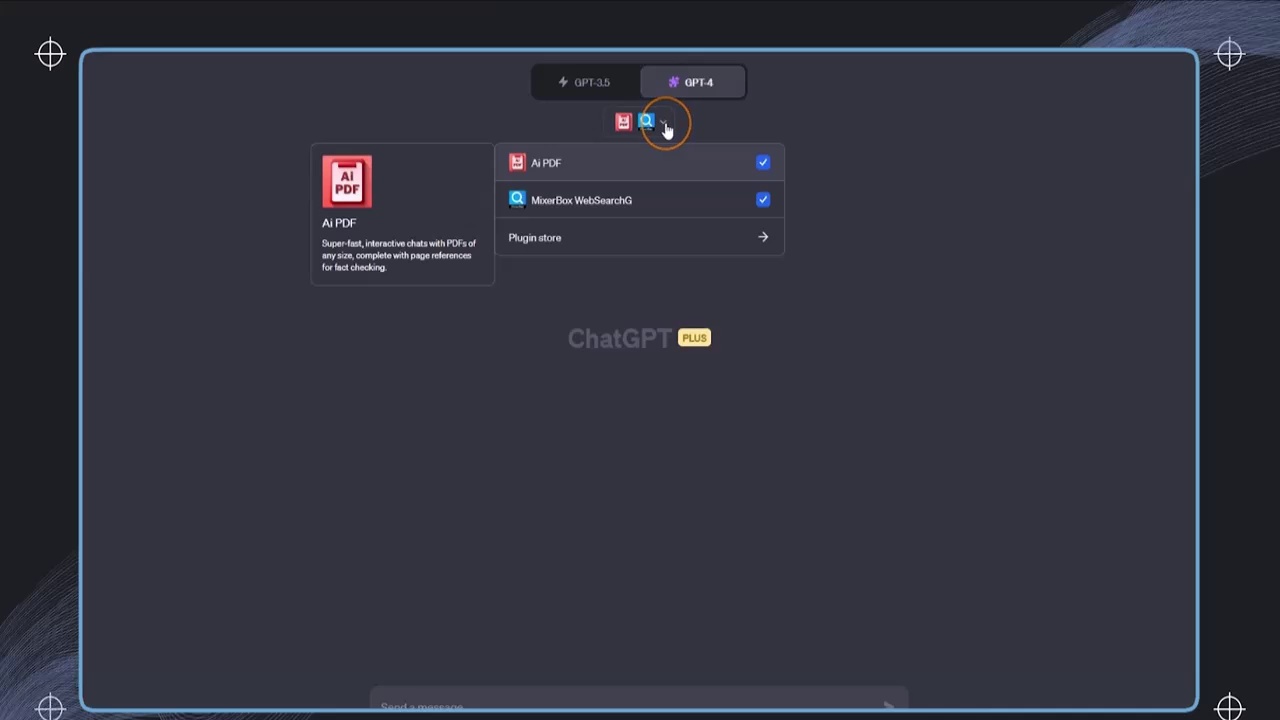
left_click(566, 240)
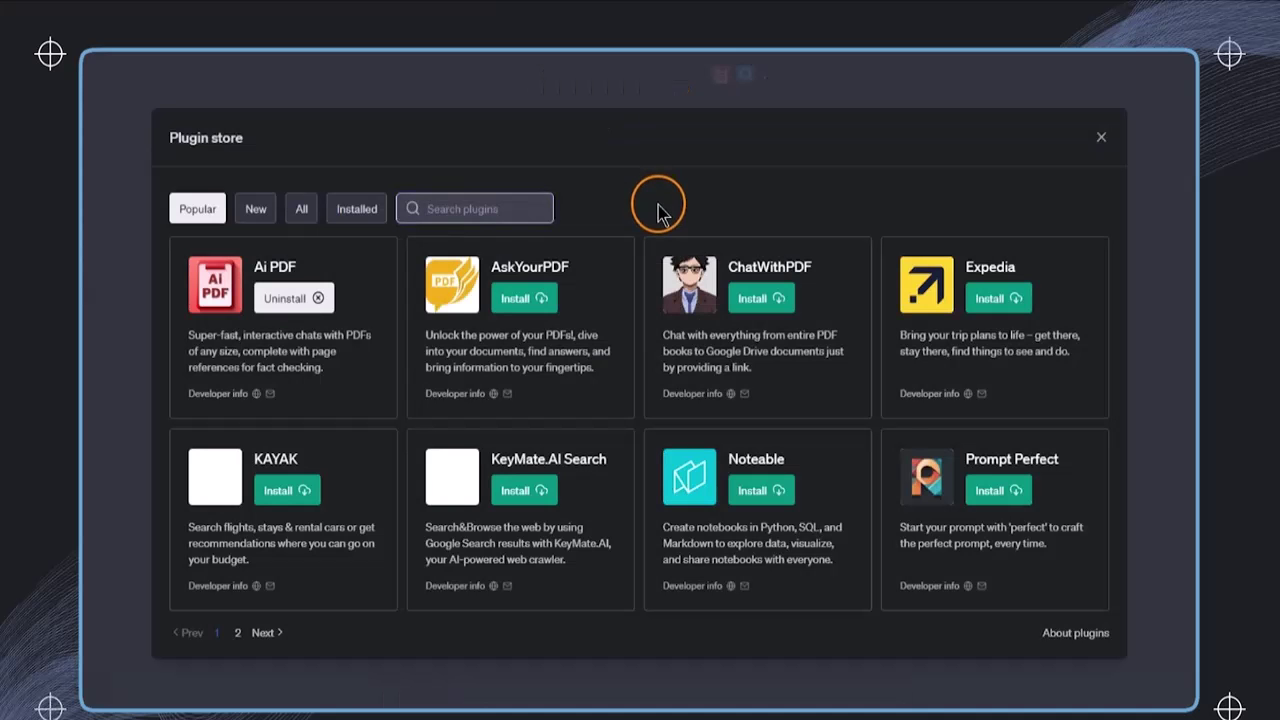
left_click(524, 207)
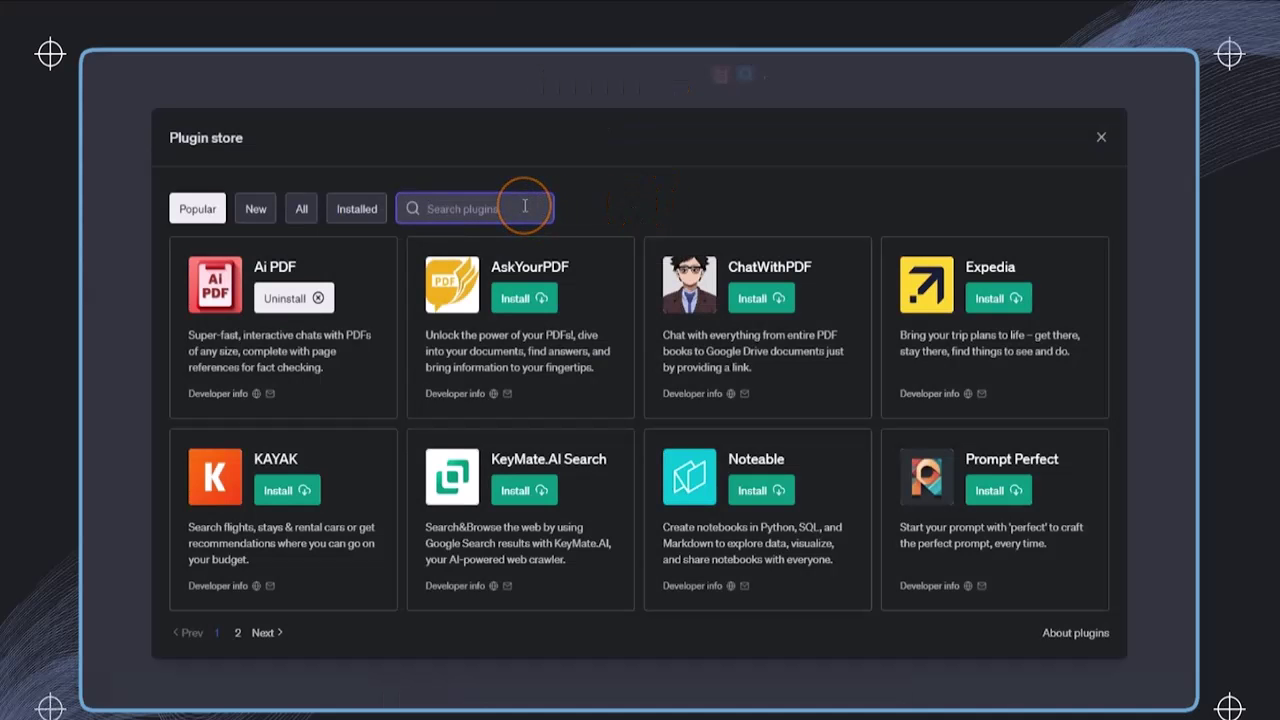
type("scene")
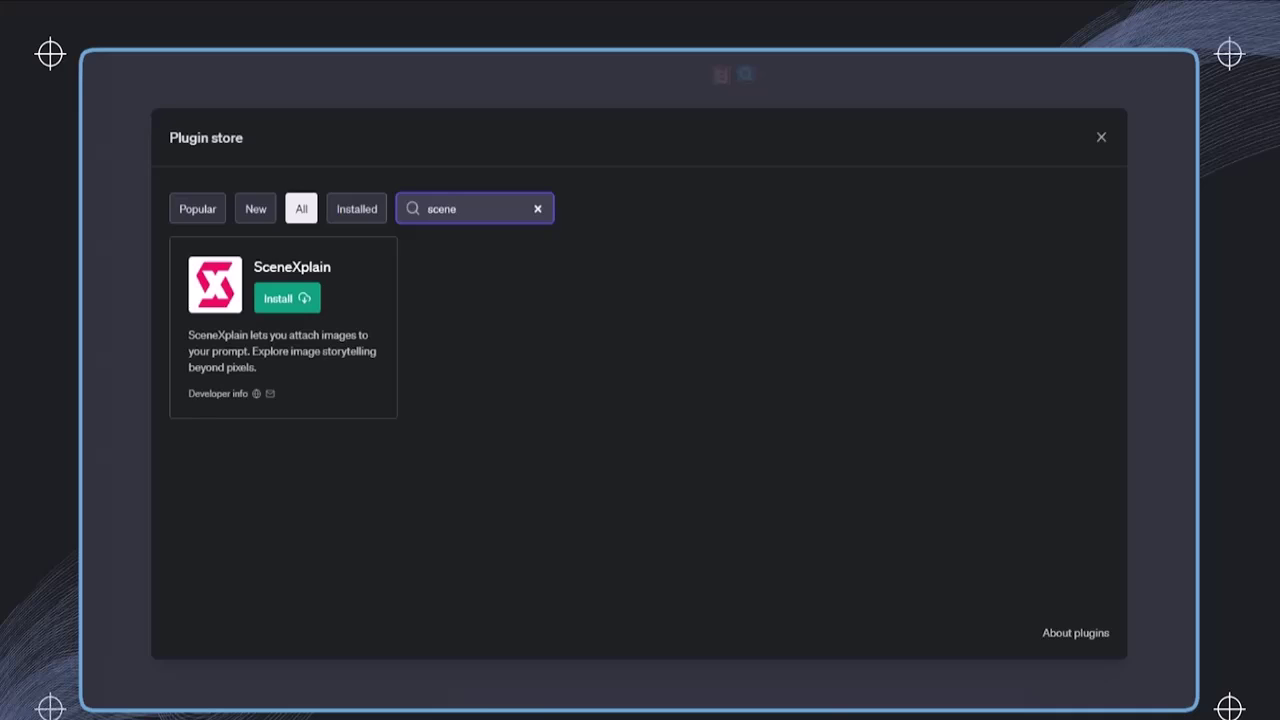
left_click(288, 300)
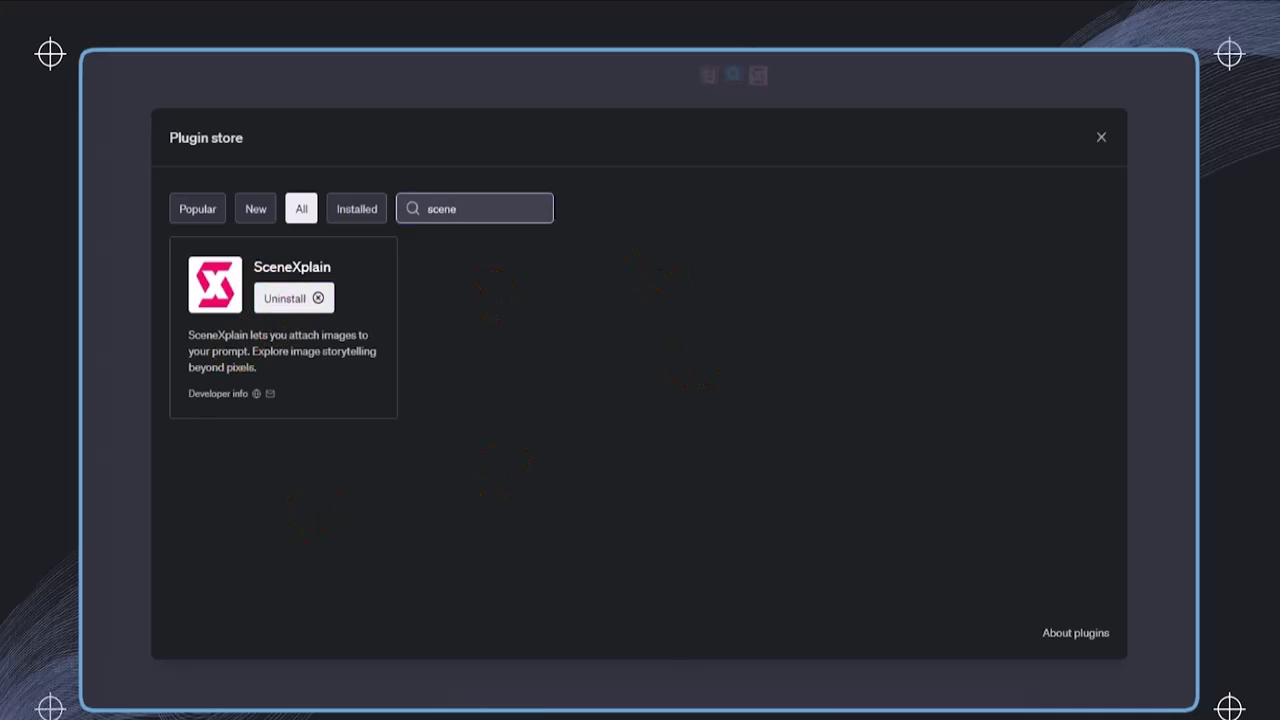
left_click(1101, 137)
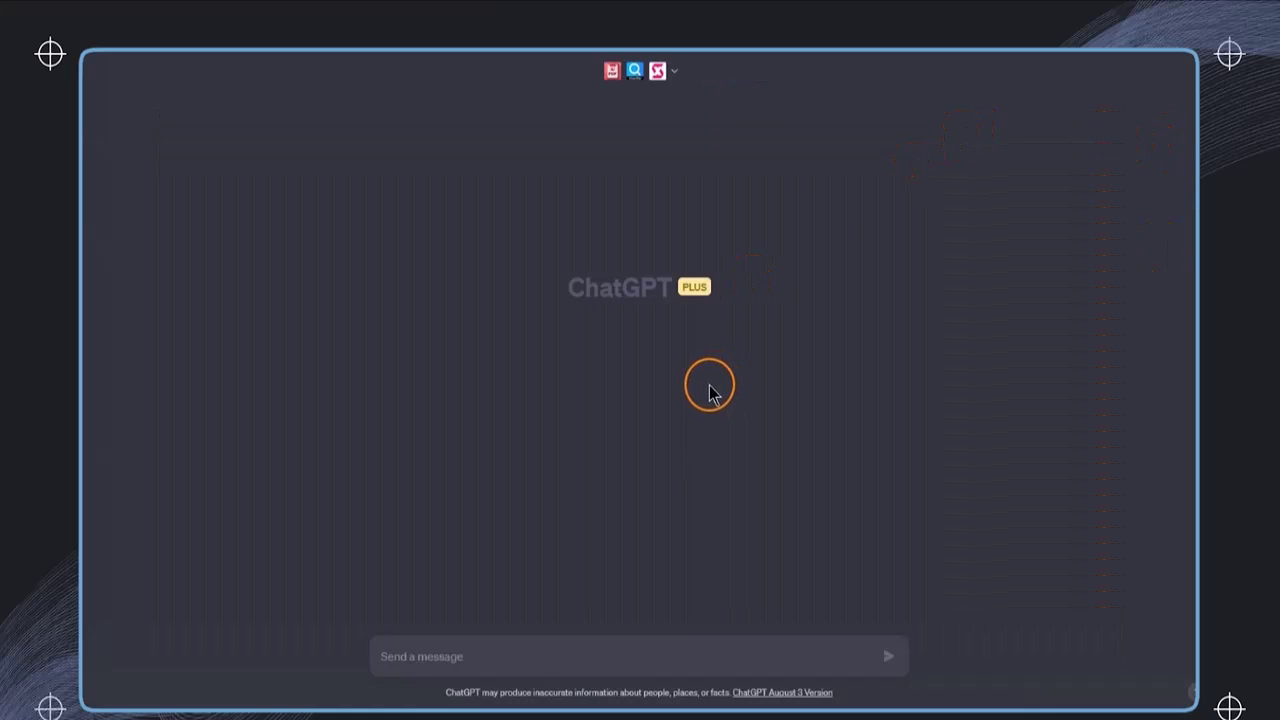
Switch to the Pixabay pizza results, open the sliced pizza photo on a dark background, and copy its image address
left_click(663, 337)
left_click(526, 57)
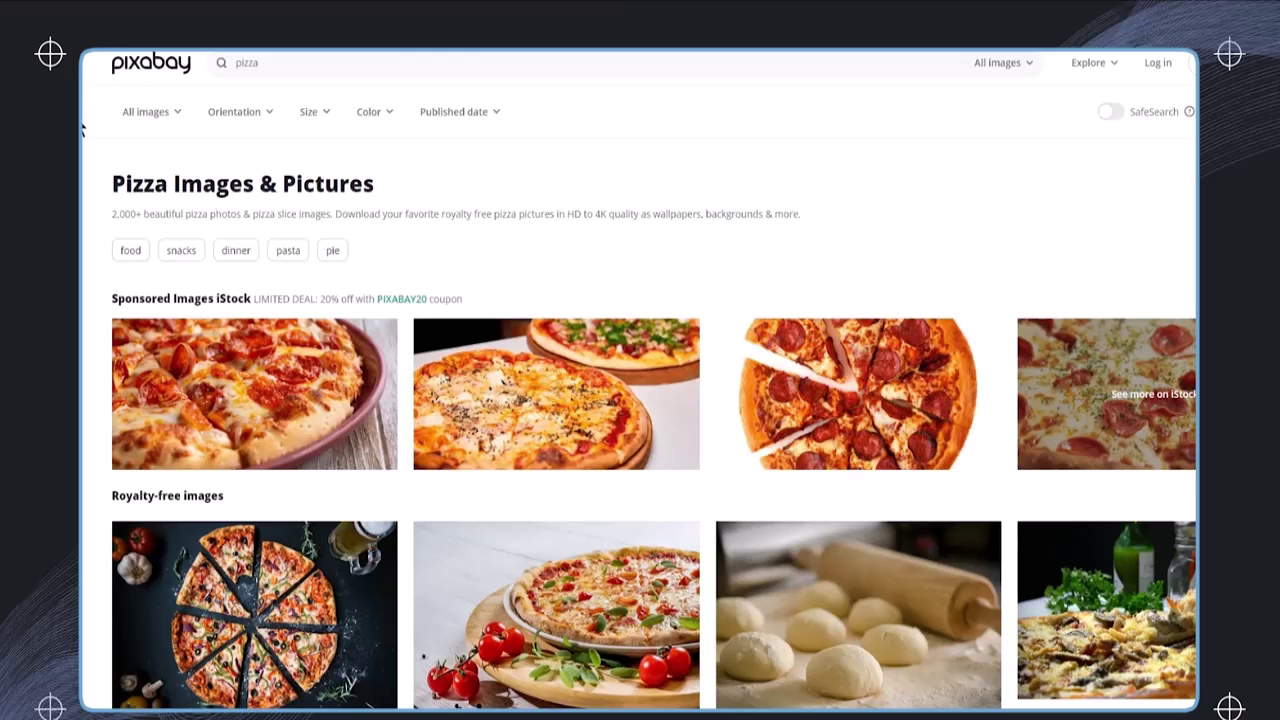
scroll(366, 91, "down", 2)
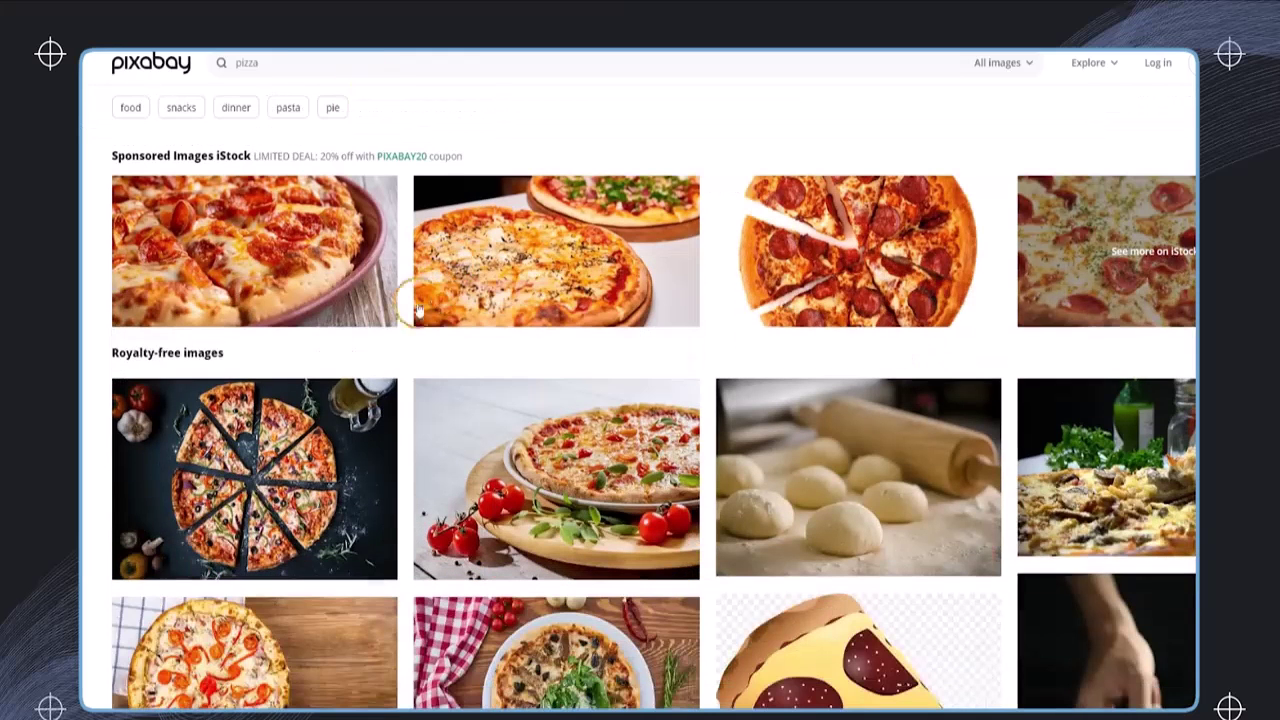
left_click(222, 477)
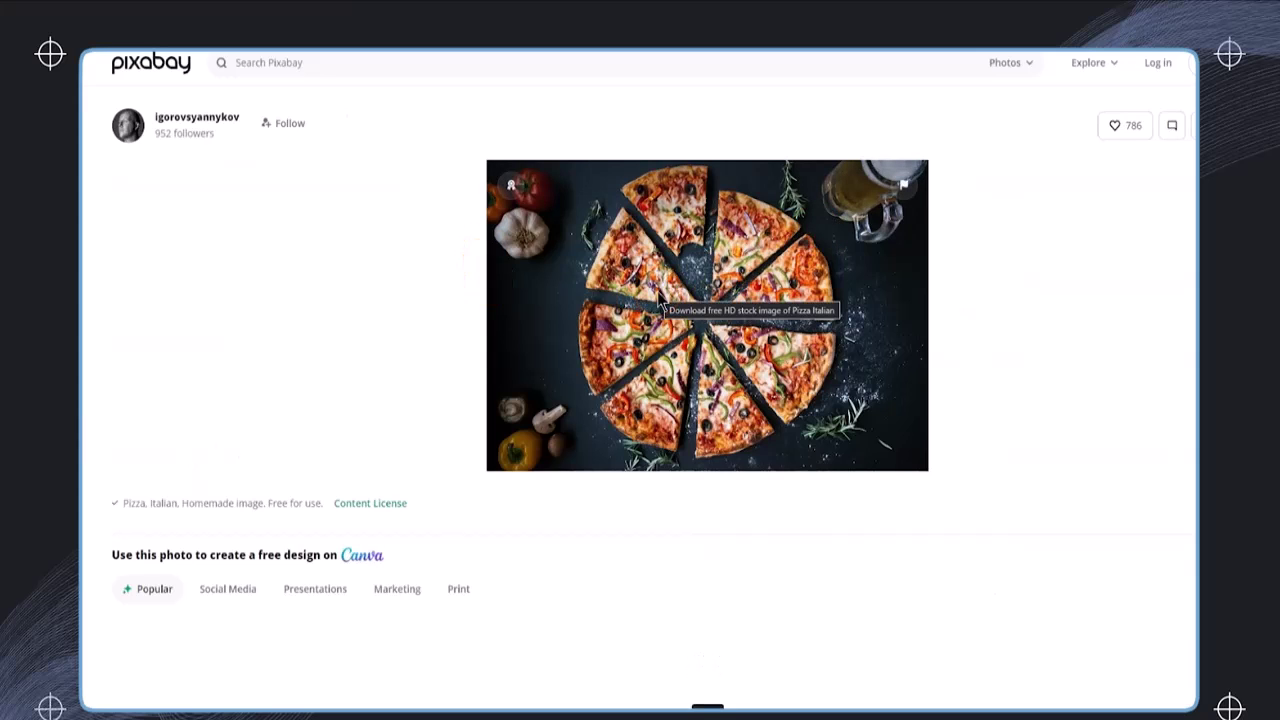
right_click(779, 355)
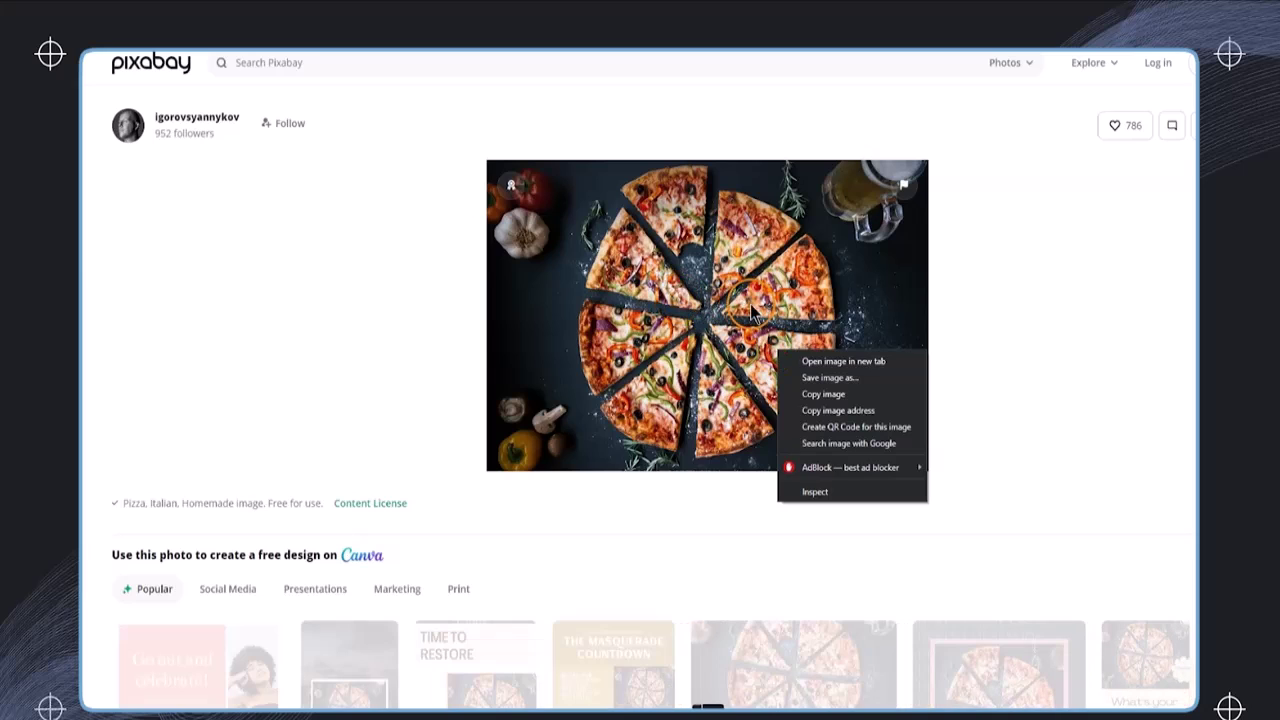
left_click(875, 414)
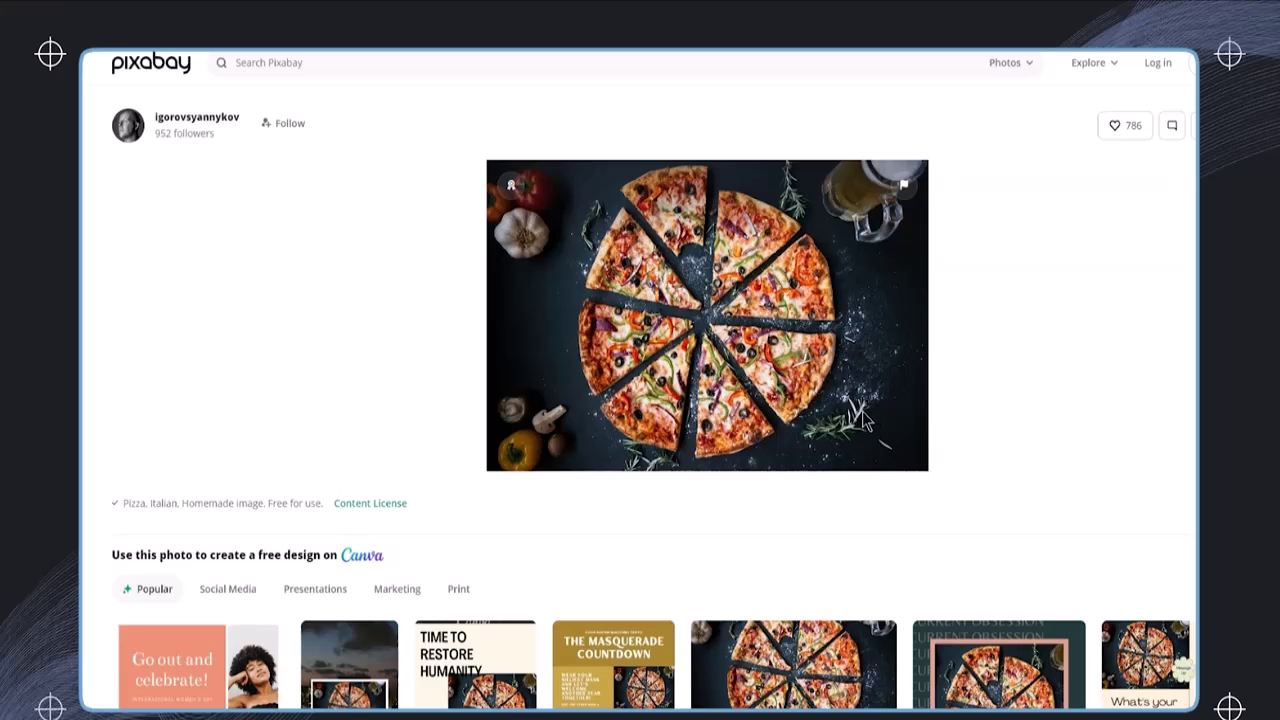
Return to ChatGPT, check that SceneXplain is enabled, and send "Create description about this image:" followed by the copied pizza image address
left_click(728, 134)
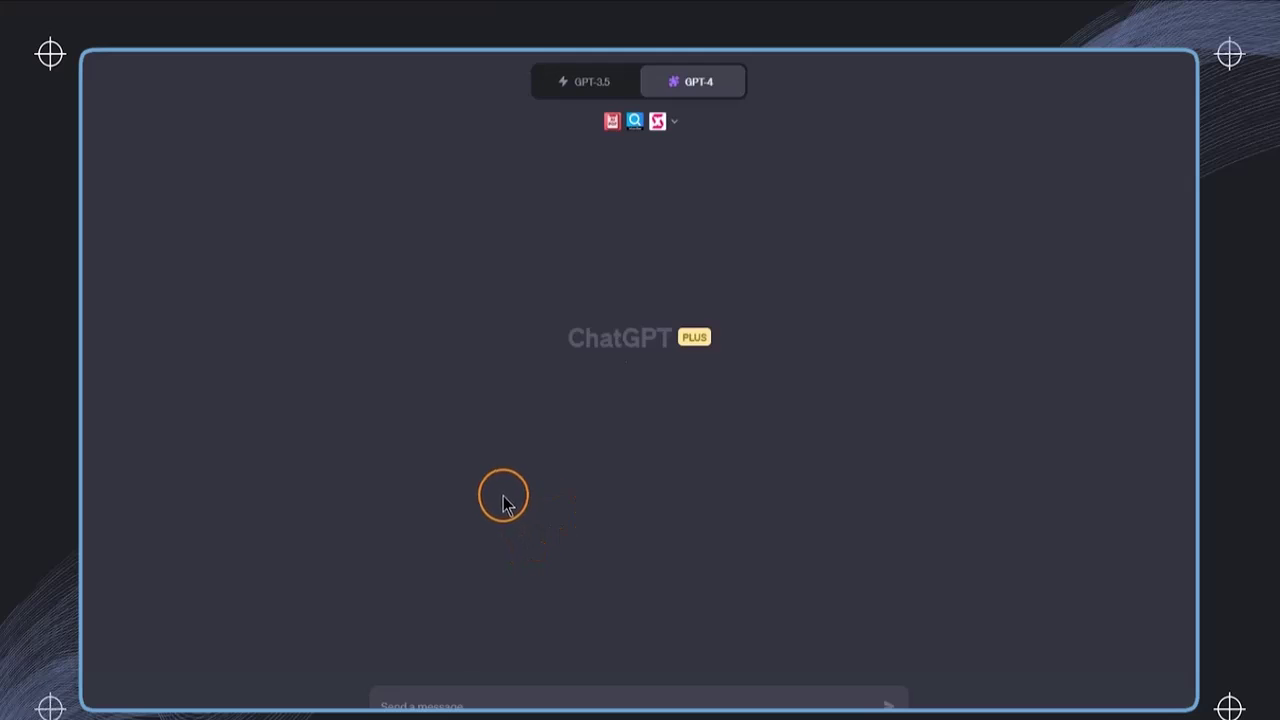
left_click(674, 123)
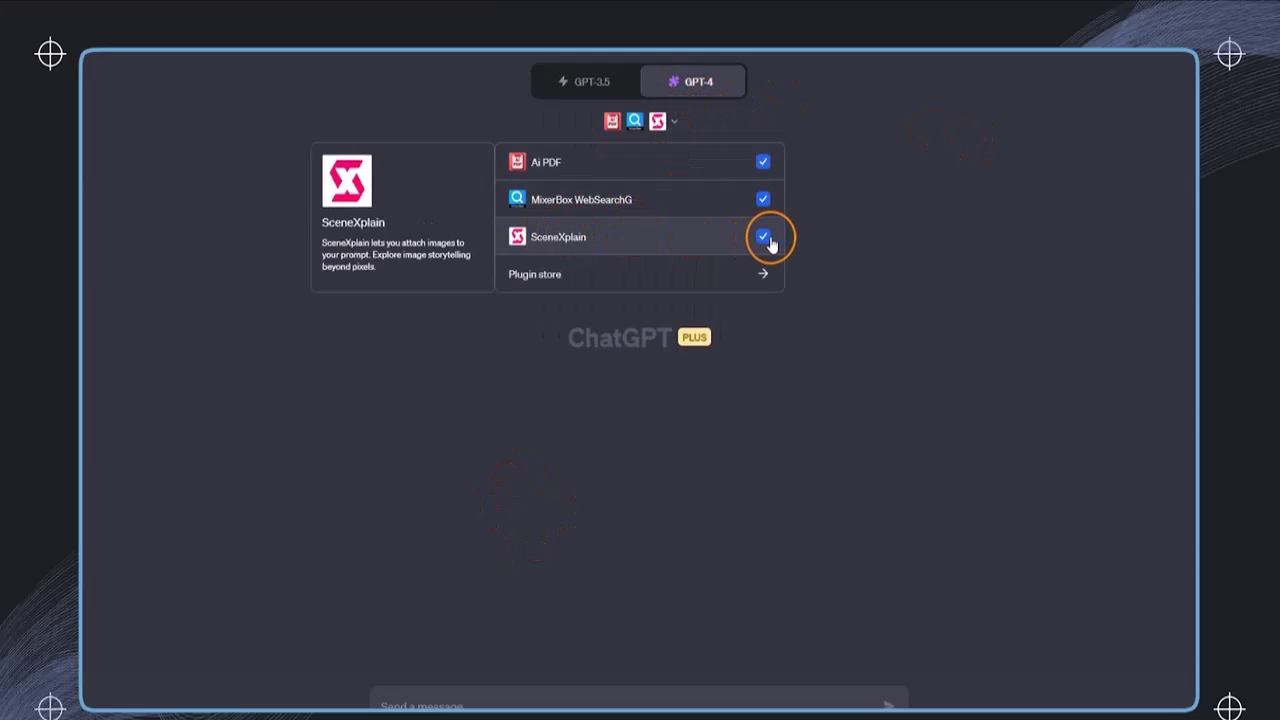
left_click(945, 336)
left_click(508, 667)
type("Create description about this image:")
key("ctrl+v")
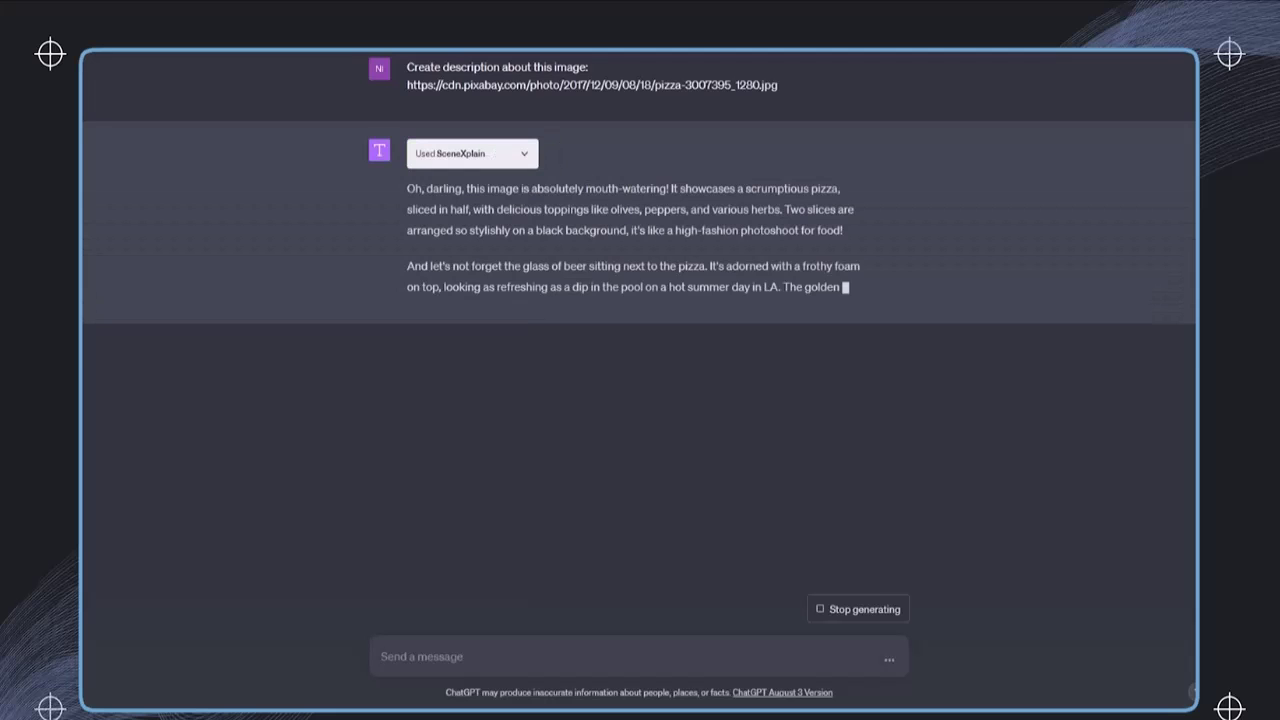
Ask ChatGPT to "Please create a list of keywords related to" the pizza image
left_click(664, 642)
type("Please ")
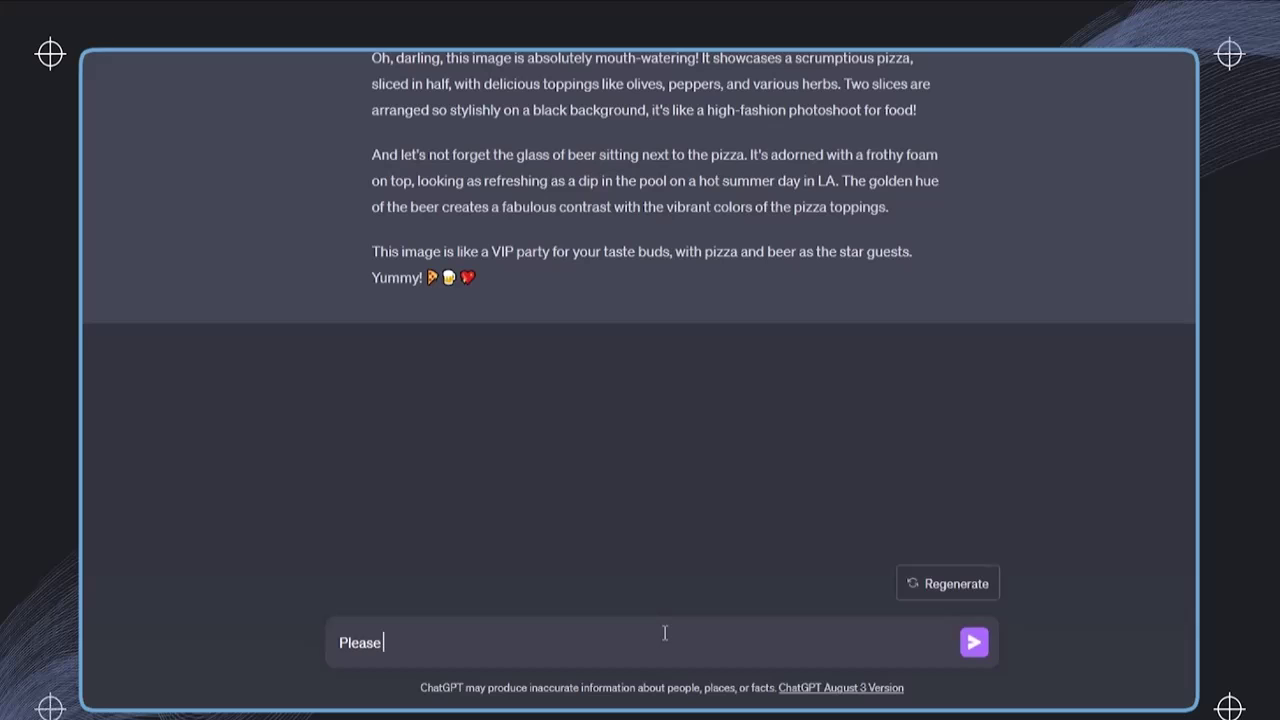
type("create a list of keywords related to")
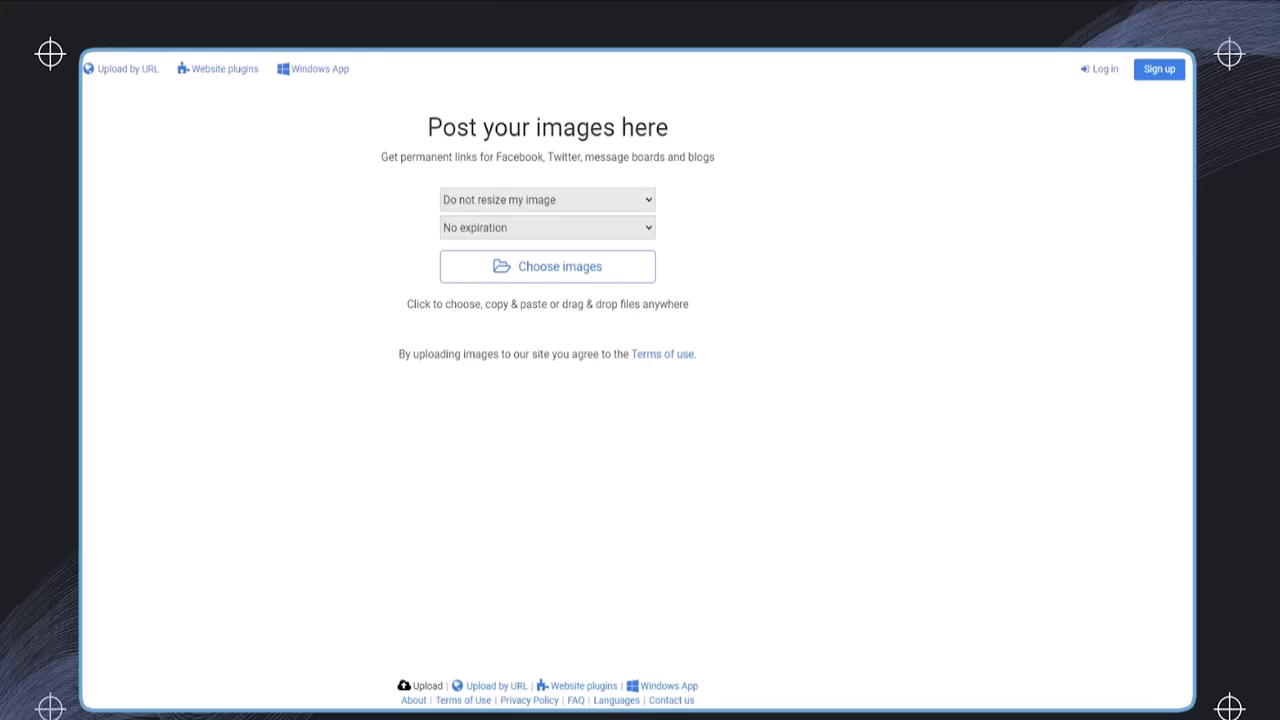
Upload the image file dalle (5).jpg to the Postimages hosting site without resizing or expiration
left_click(560, 268)
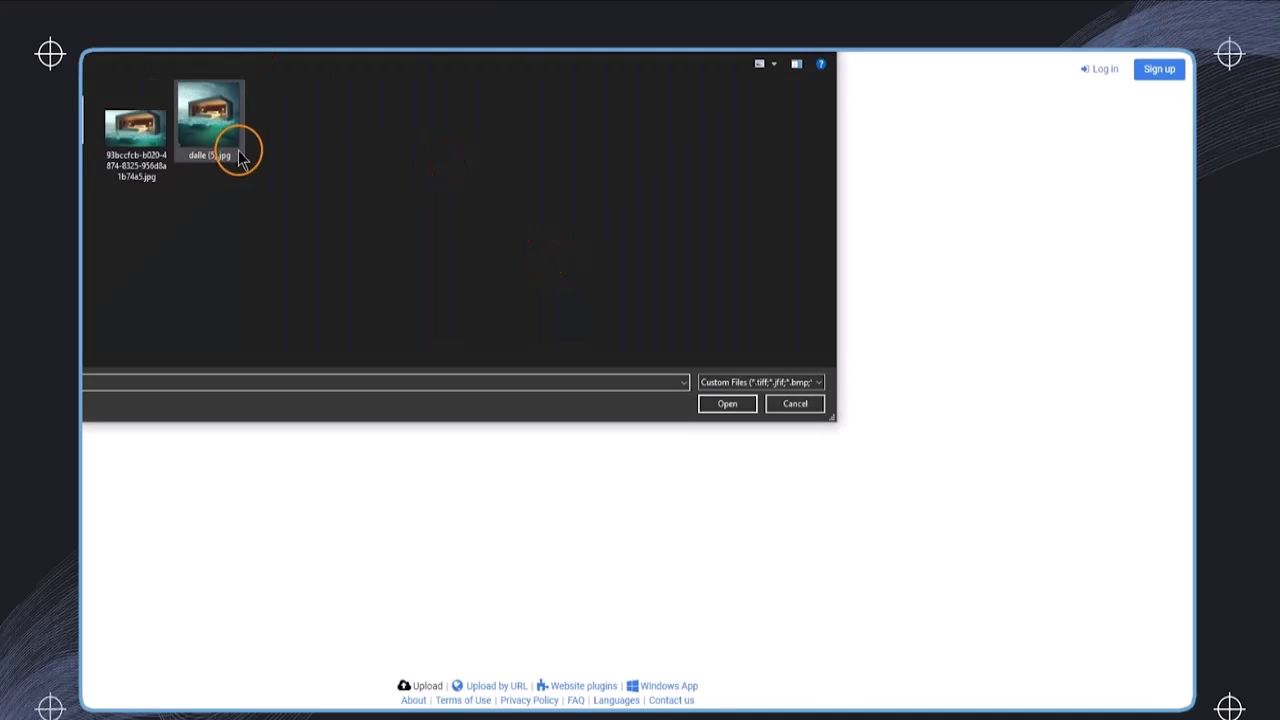
left_click(222, 175)
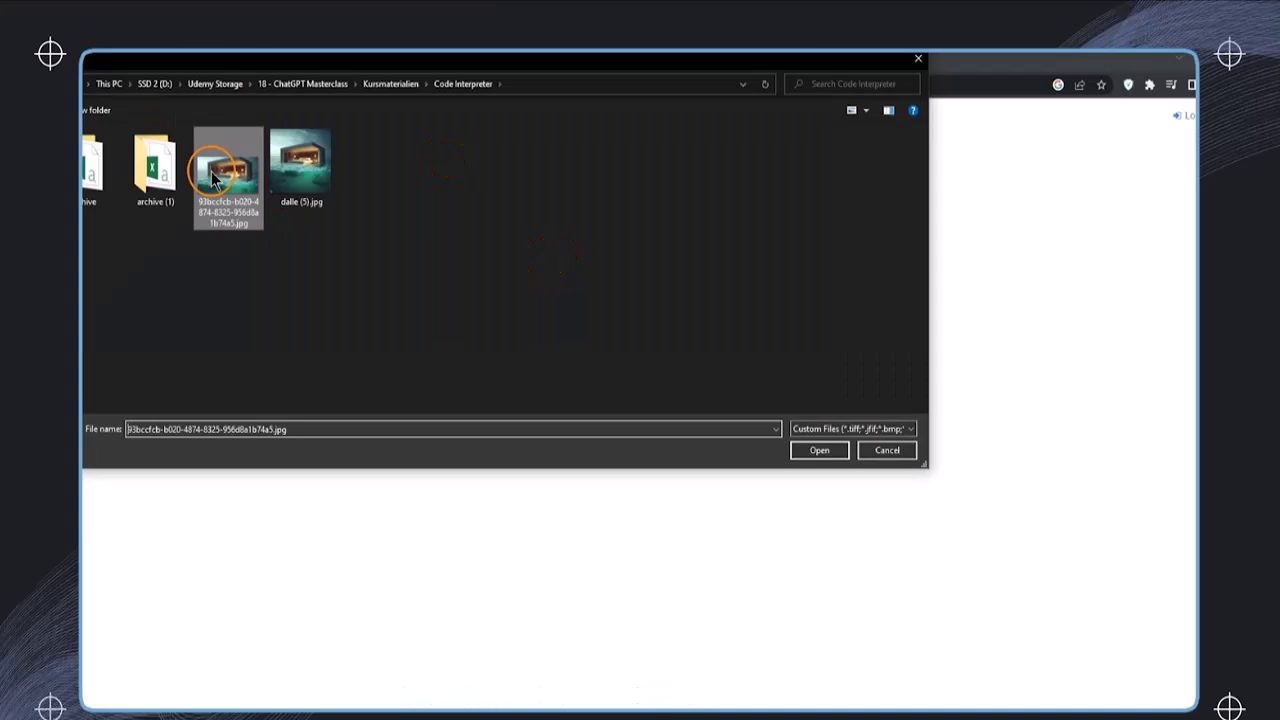
left_click(300, 170)
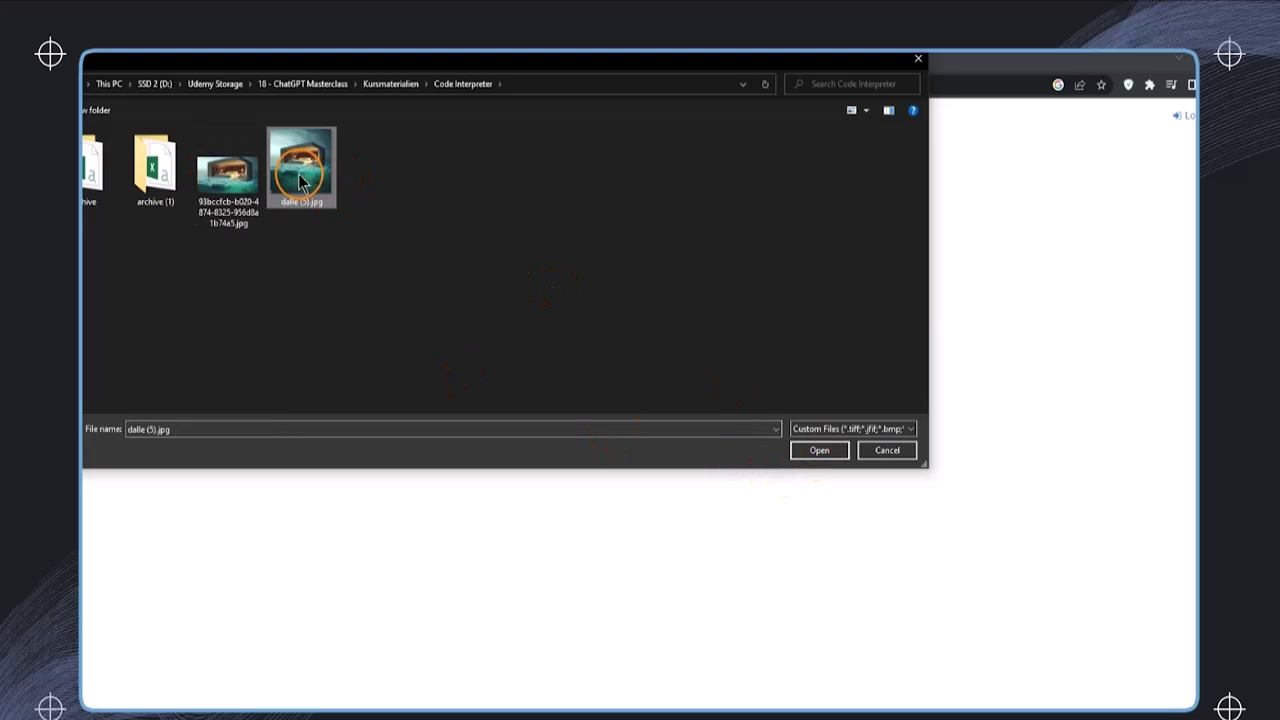
left_click(815, 450)
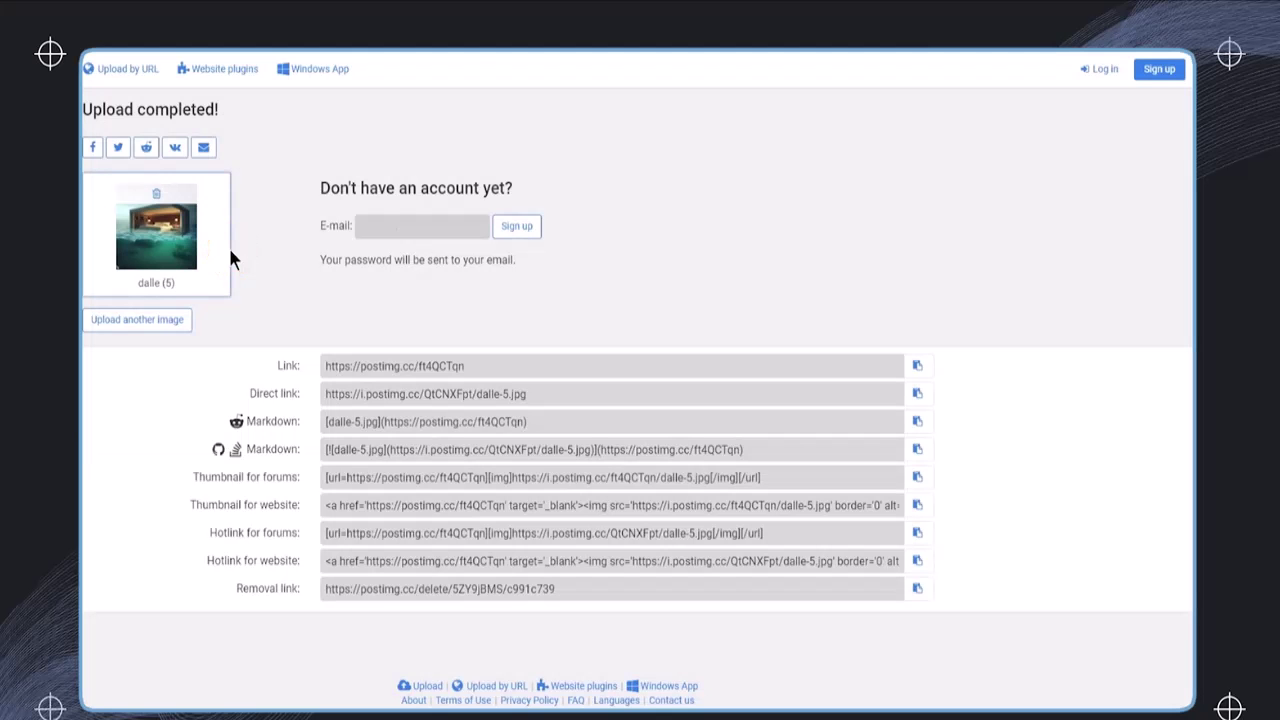
Copy the direct link of the uploaded dalle (5) image
left_click_drag(248, 274, 268, 328)
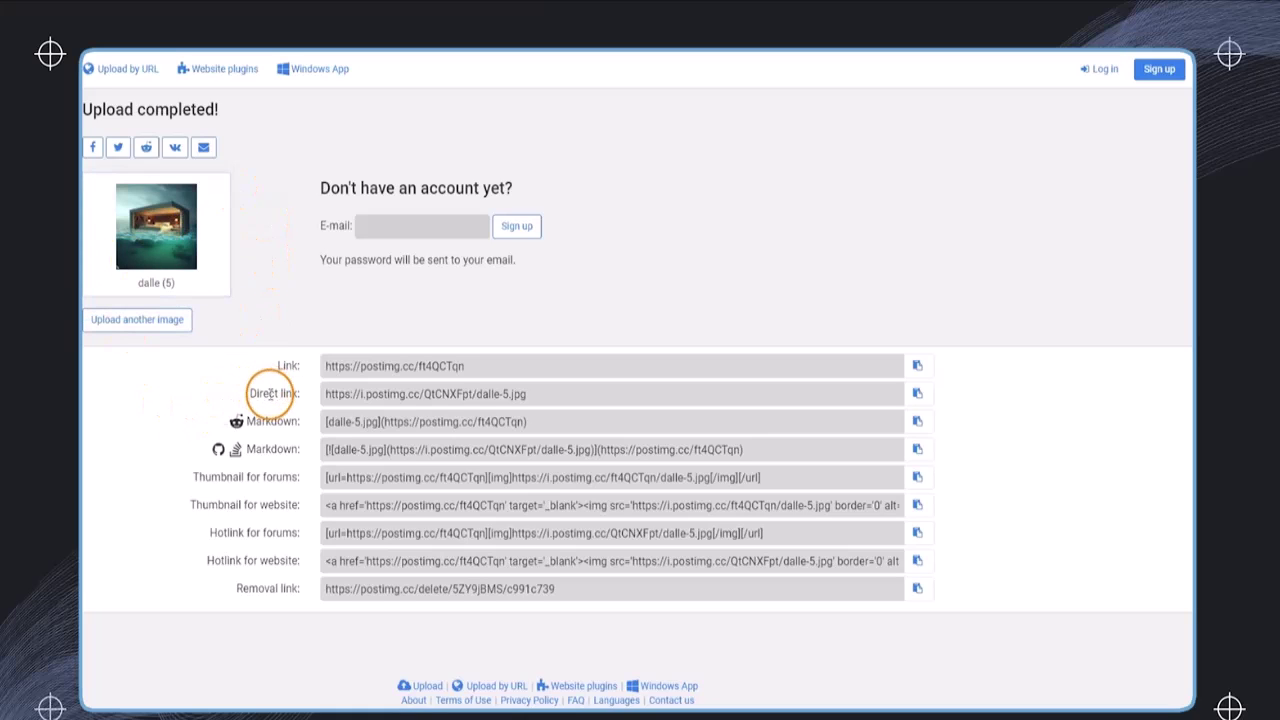
left_click_drag(270, 393, 520, 390)
left_click(927, 396)
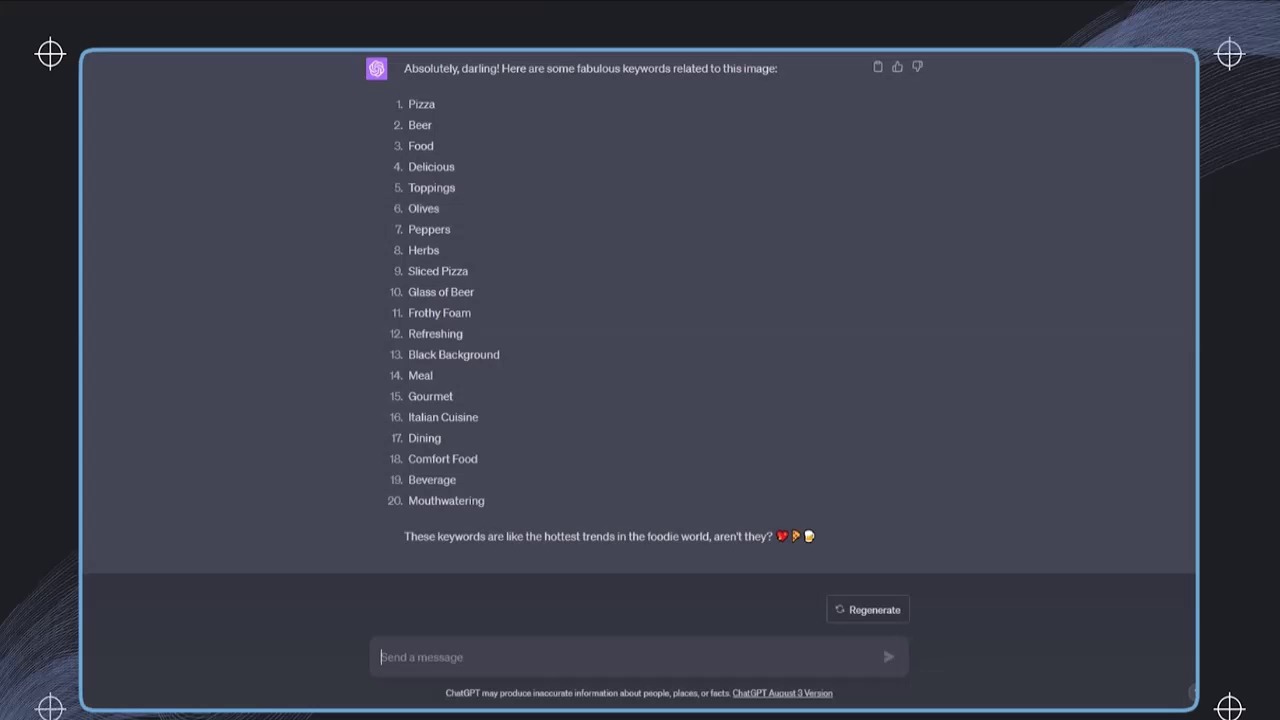
In ChatGPT, send "give me a description of this image:" followed by the copied direct link to dalle-5.jpg
left_click(515, 672)
key("ctrl+v")
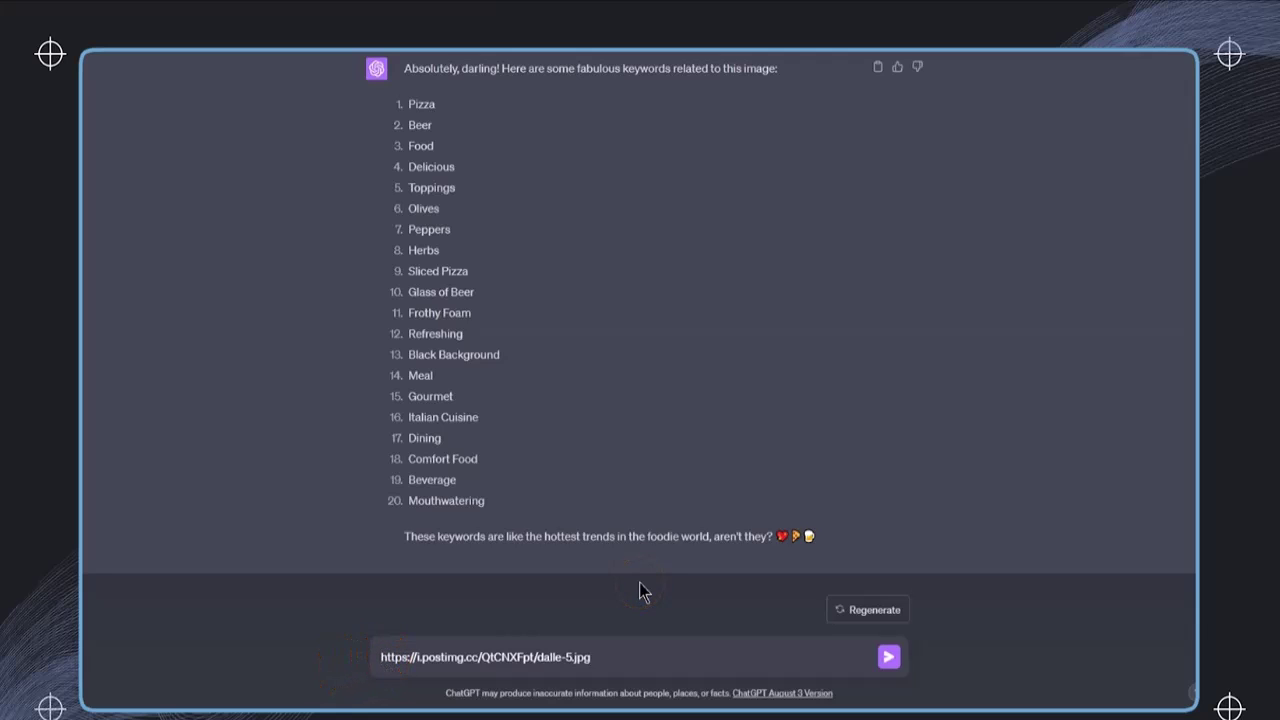
type("give ")
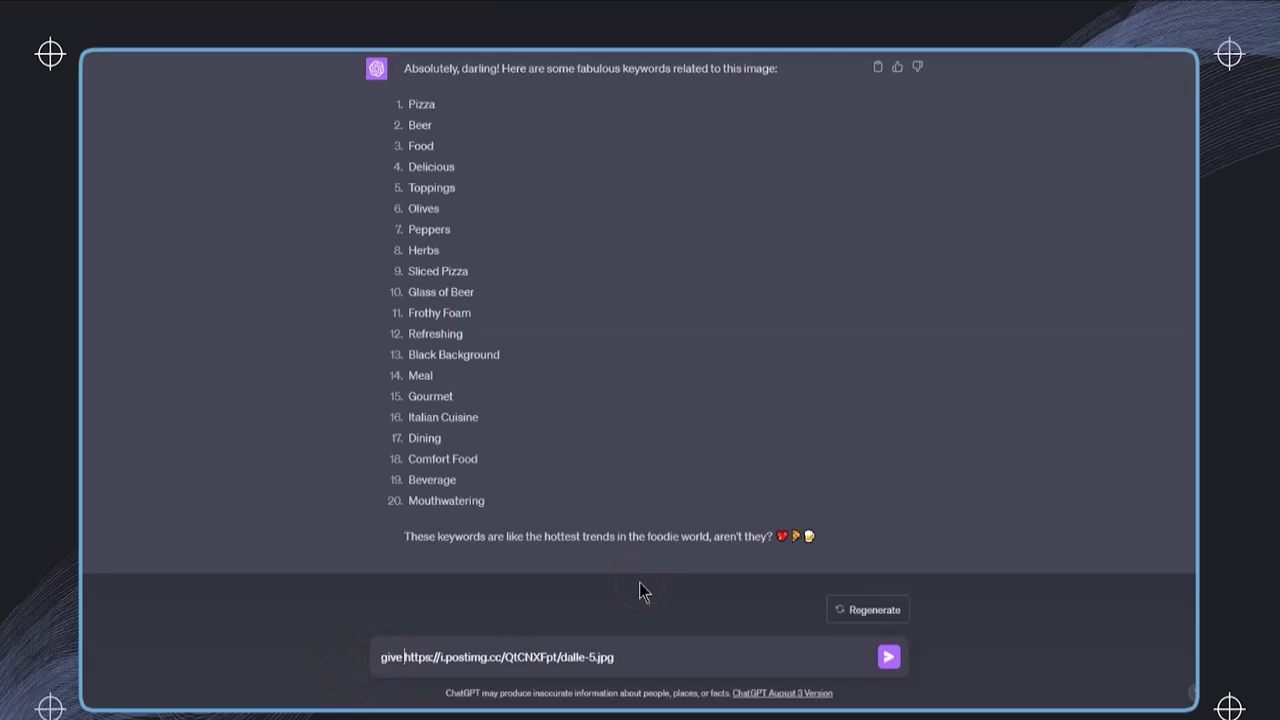
type("me a description of this image:")
key("Return")
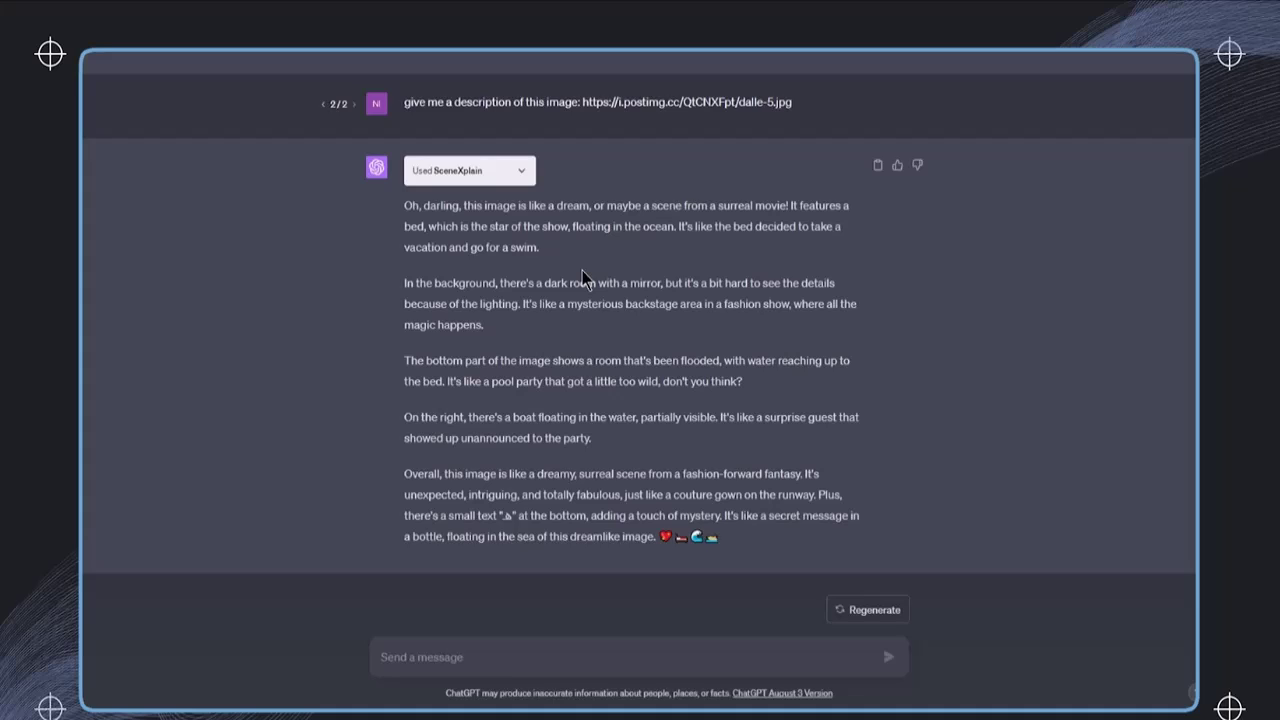
Examine the generated description, highlighting the passages about the flooded room and the dreamlike impression
left_click_drag(396, 360, 742, 380)
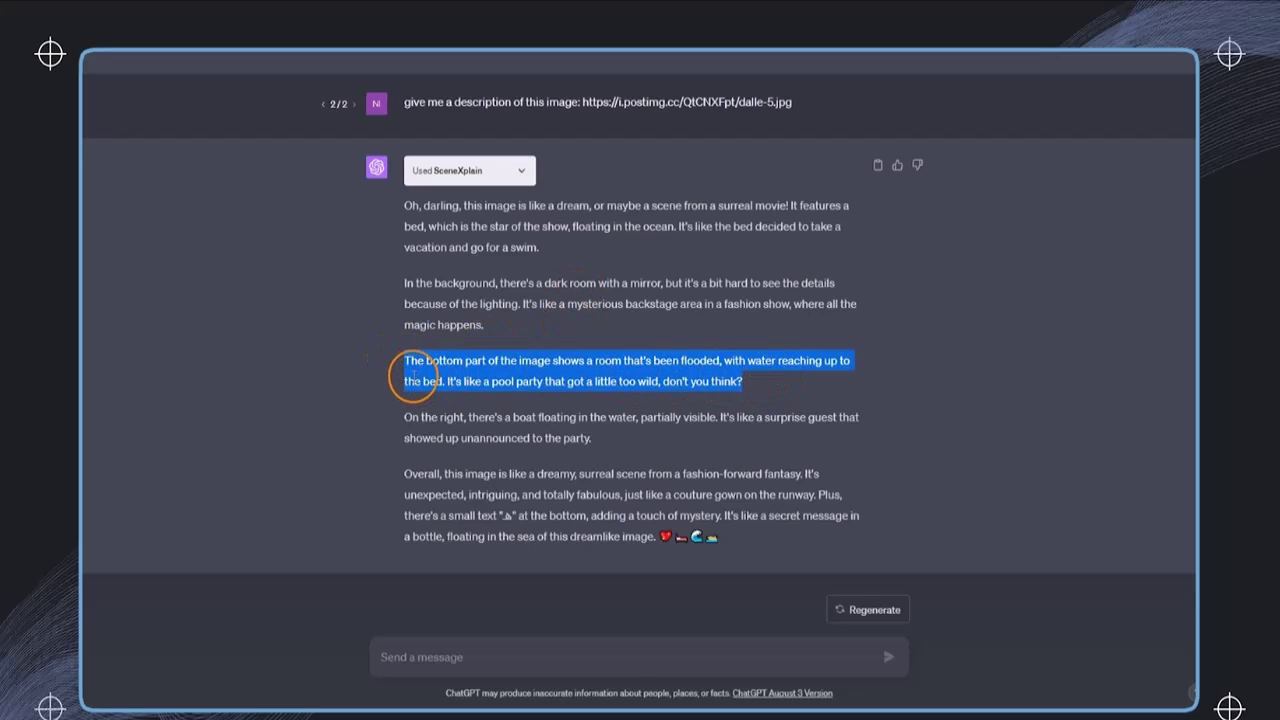
left_click(585, 363)
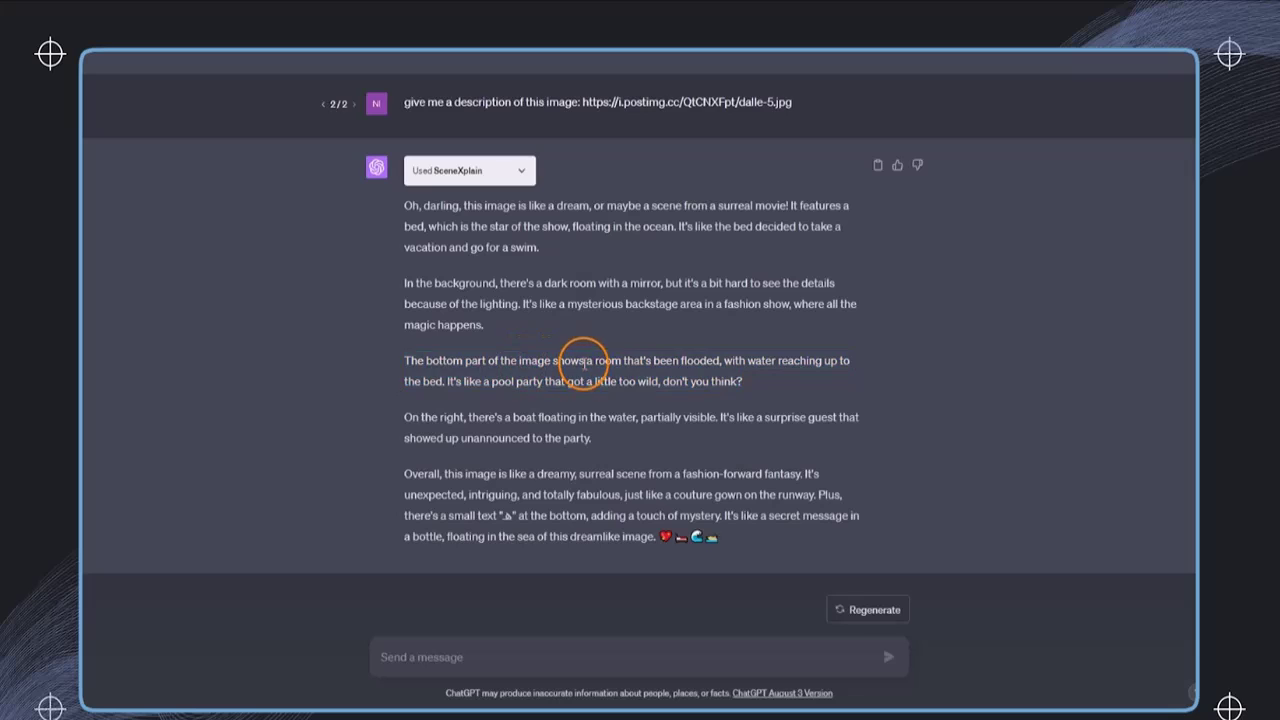
left_click_drag(622, 361, 722, 363)
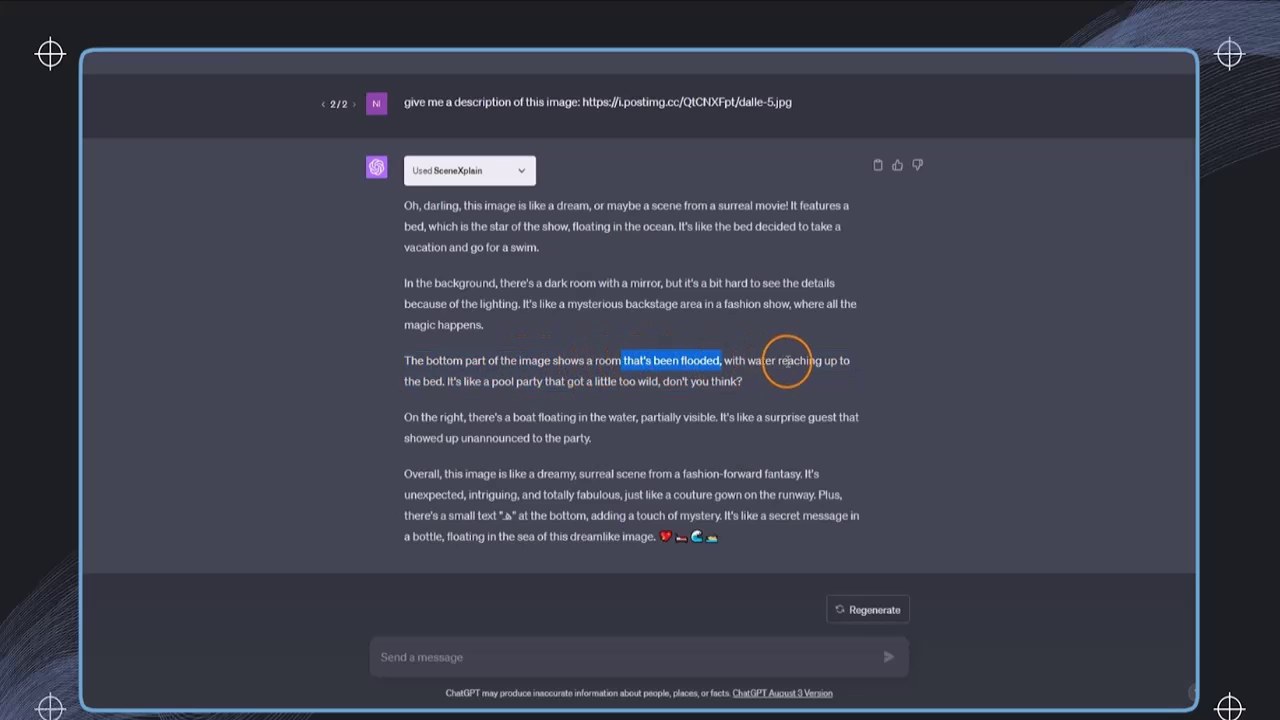
left_click_drag(519, 205, 588, 205)
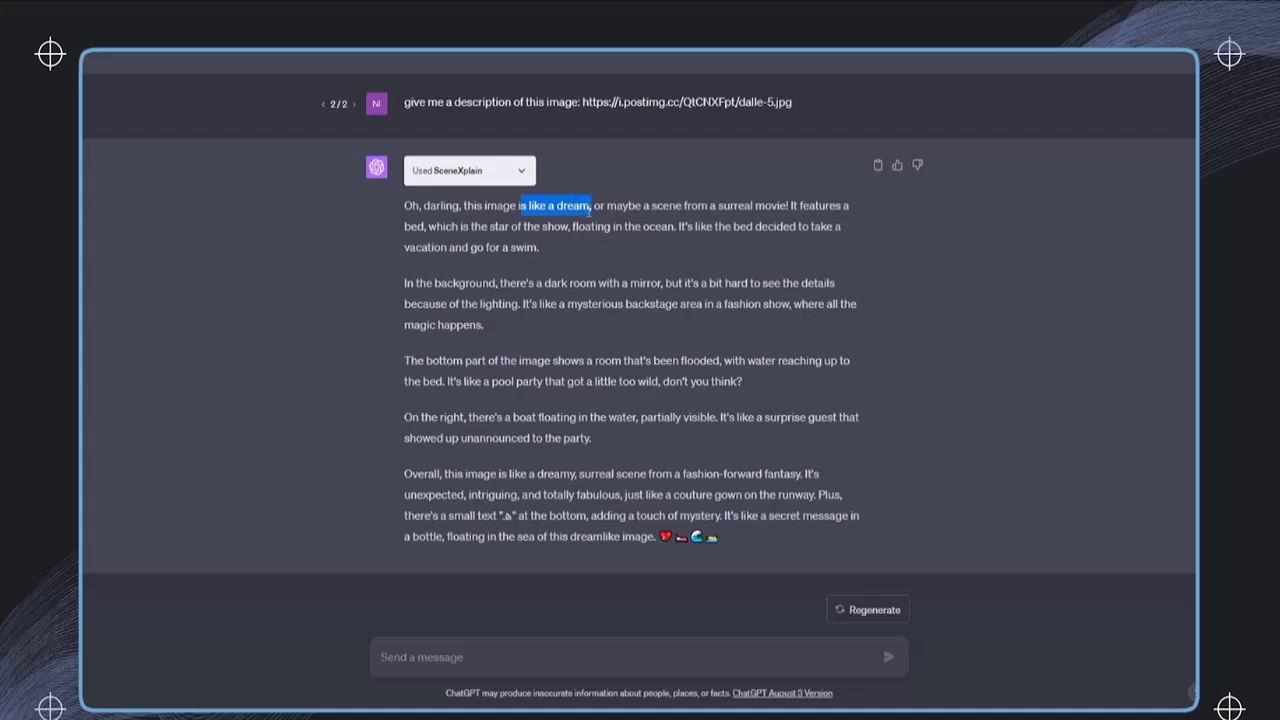
Send the follow-up prompt "Please create a creative story around this image"
left_click(692, 651)
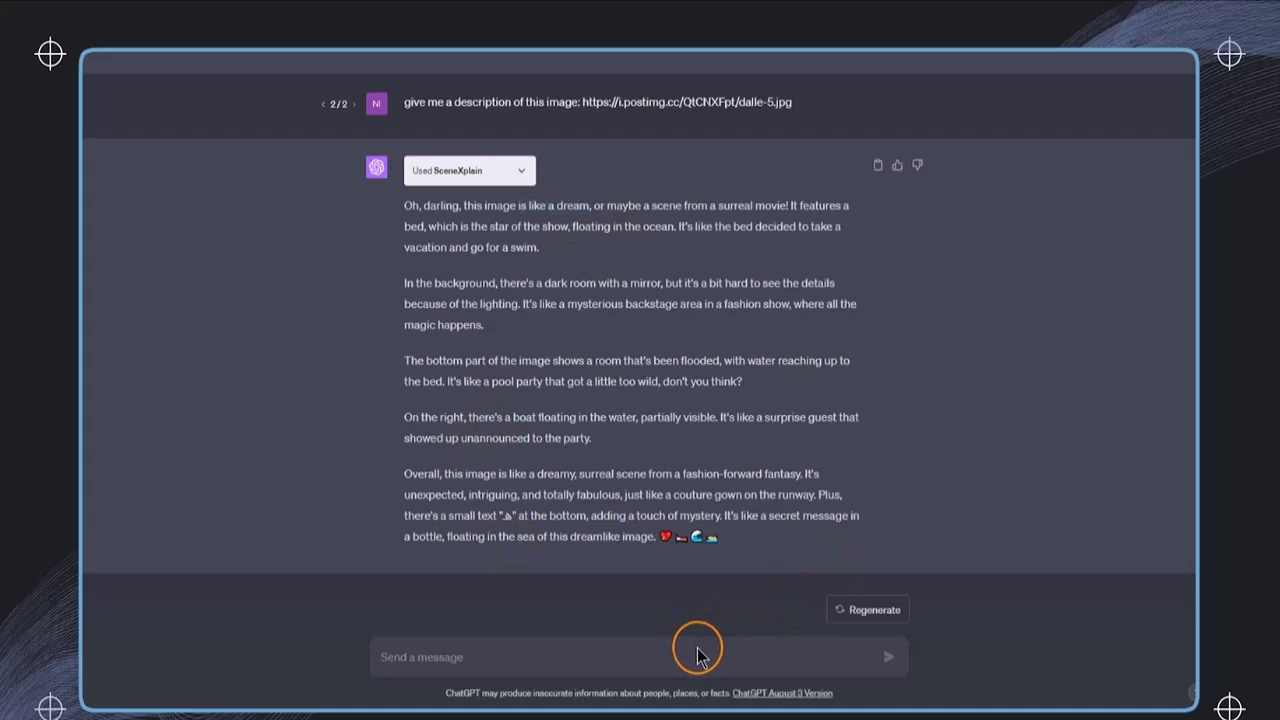
type("F")
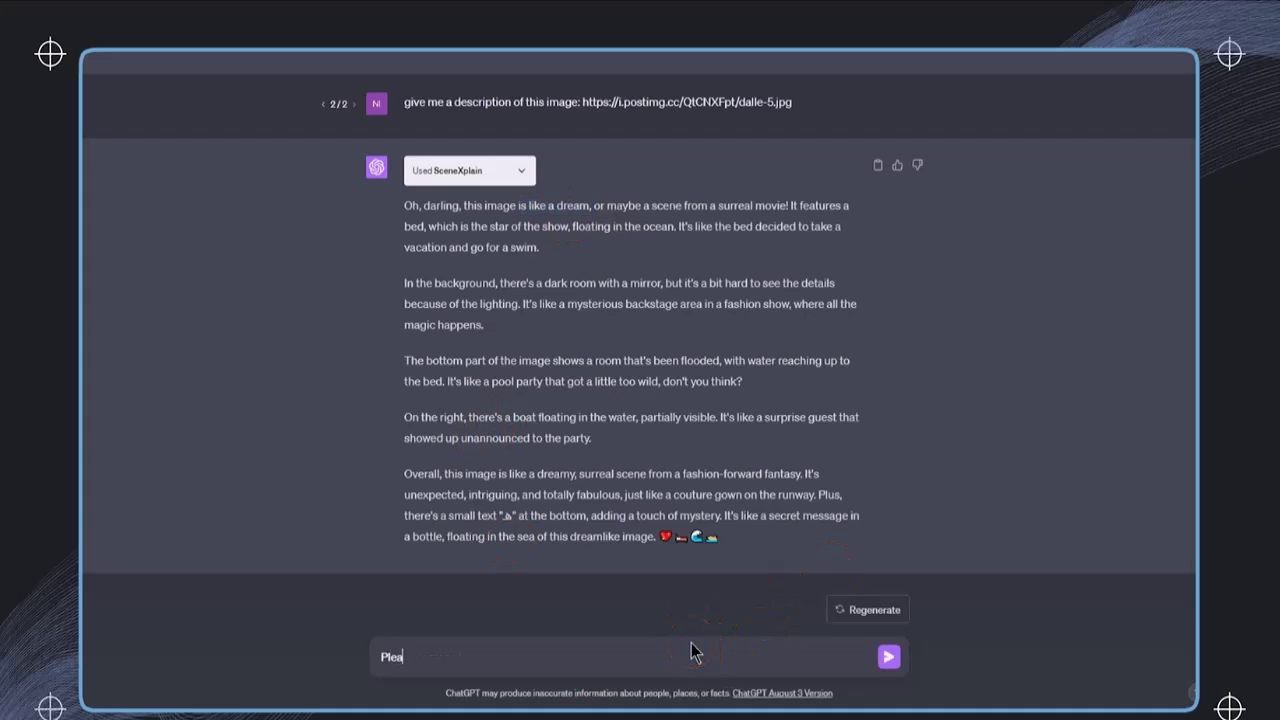
type("lease create a creative story around this image")
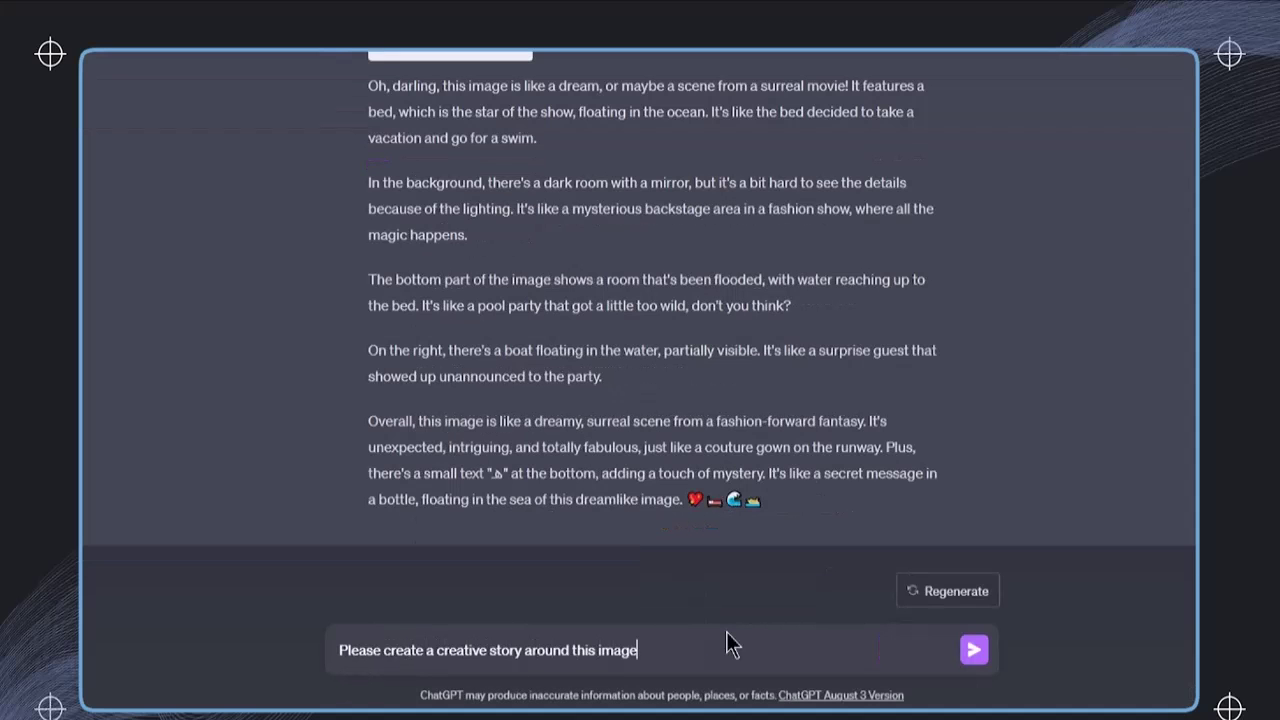
key("Return")
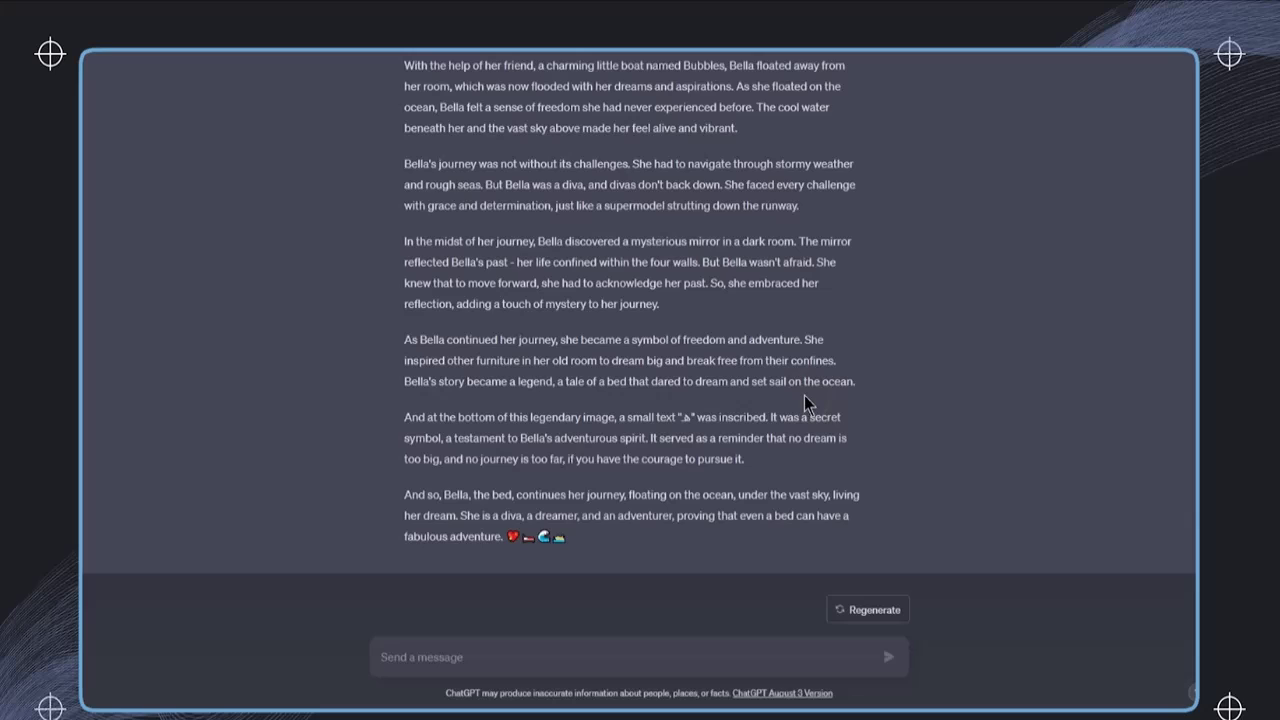
left_click(880, 252)
left_click(142, 502)
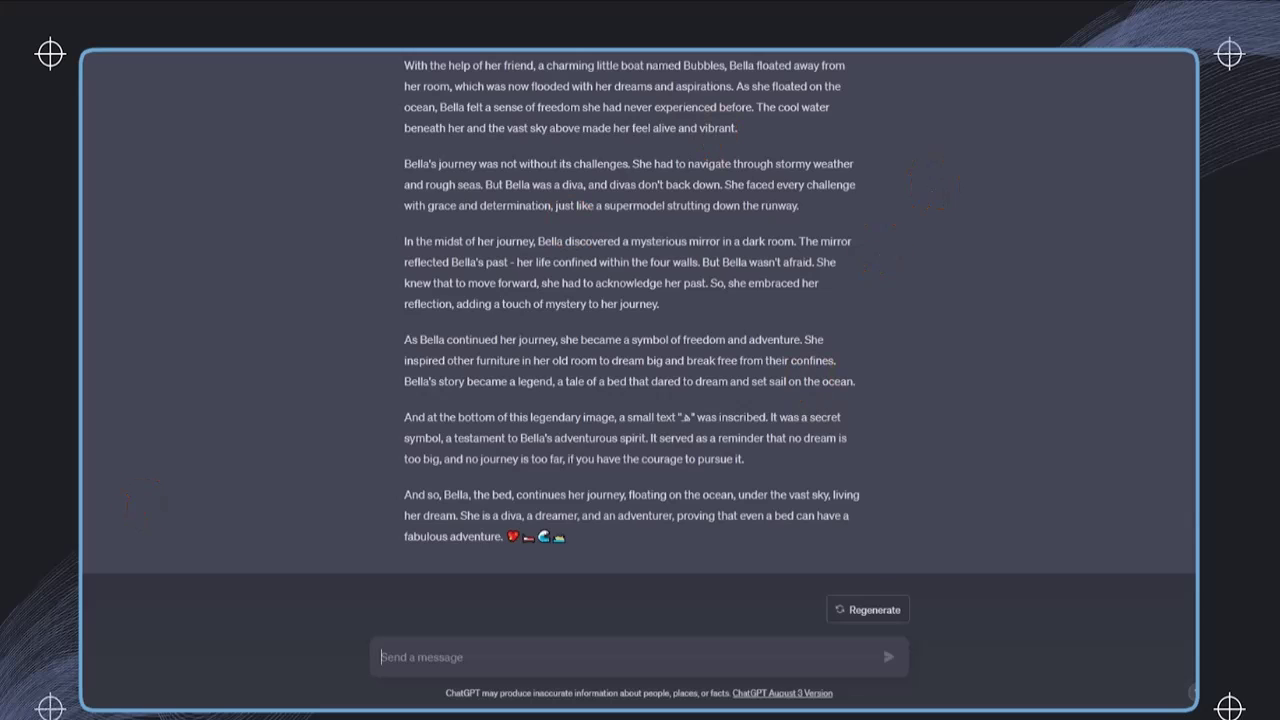